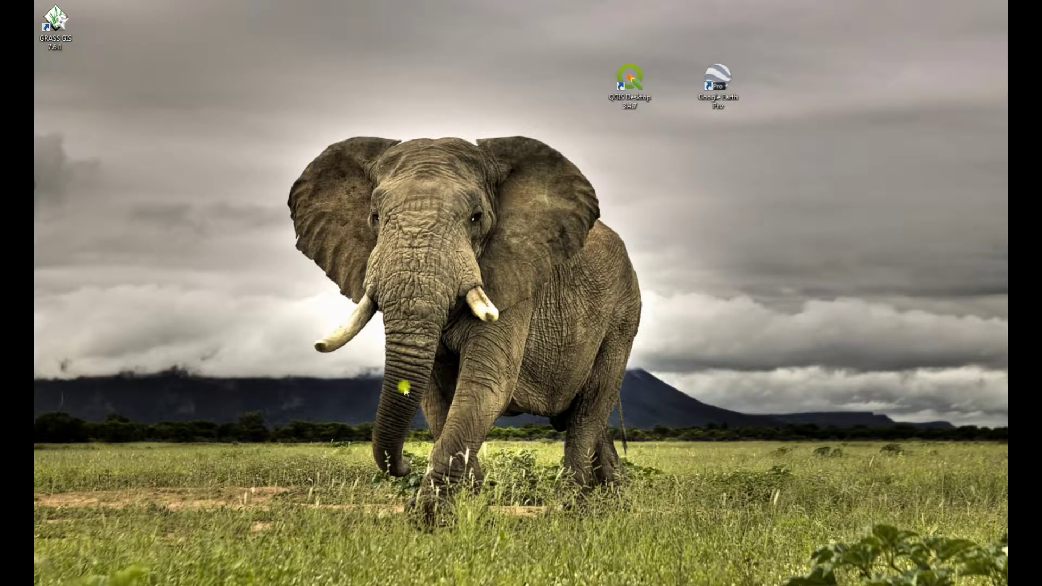
Bring up the QGIS project maximized, widening the map area beside the Processing Toolbox
left_click(345, 583)
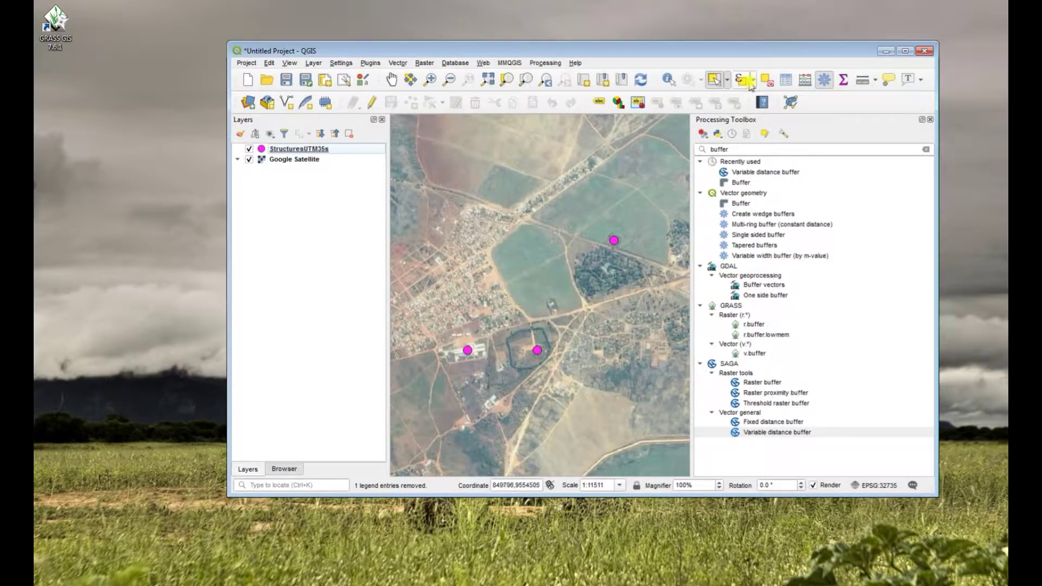
left_click(903, 51)
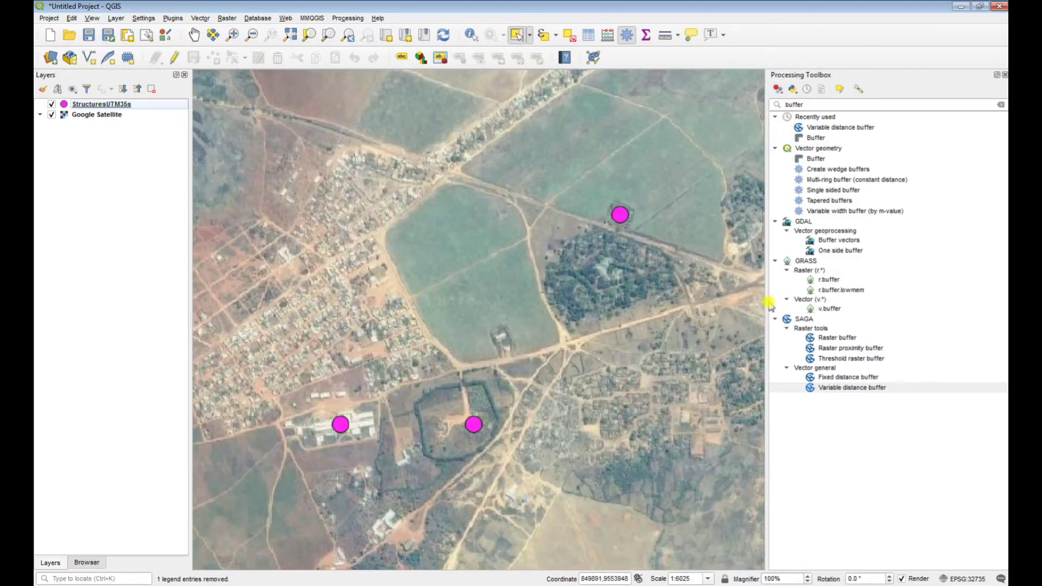
left_click_drag(768, 310, 801, 309)
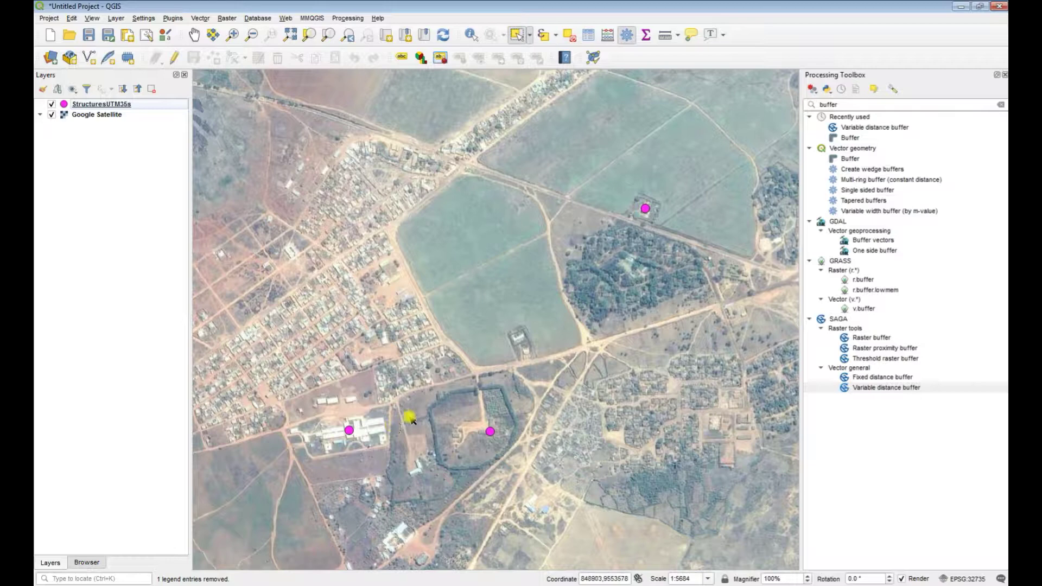
Select the top-right and bottom-left StructuresUTM35s points, leaving the walled-compound point unselected
left_click(125, 103)
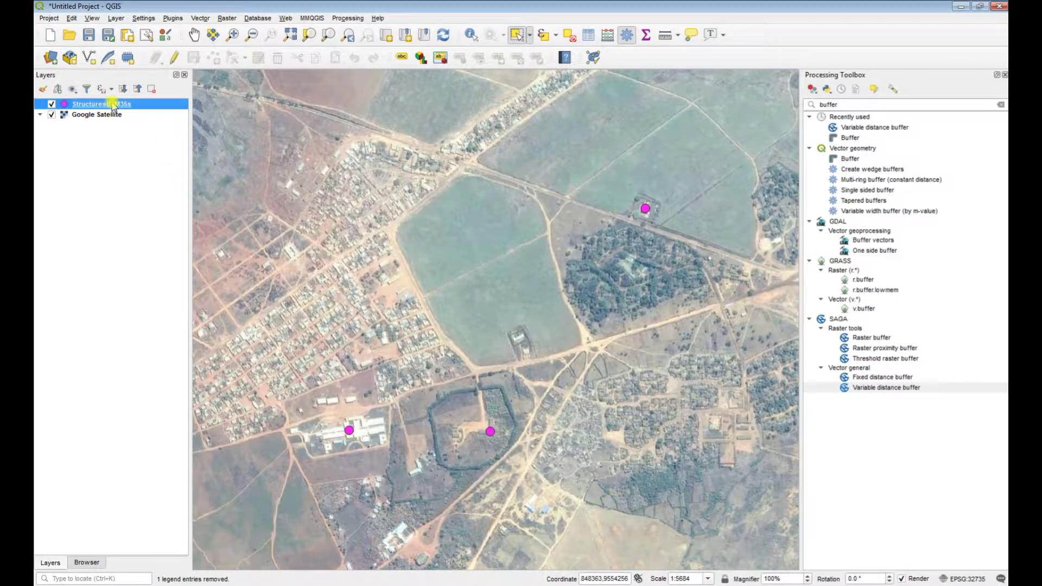
left_click(516, 36)
left_click(688, 184)
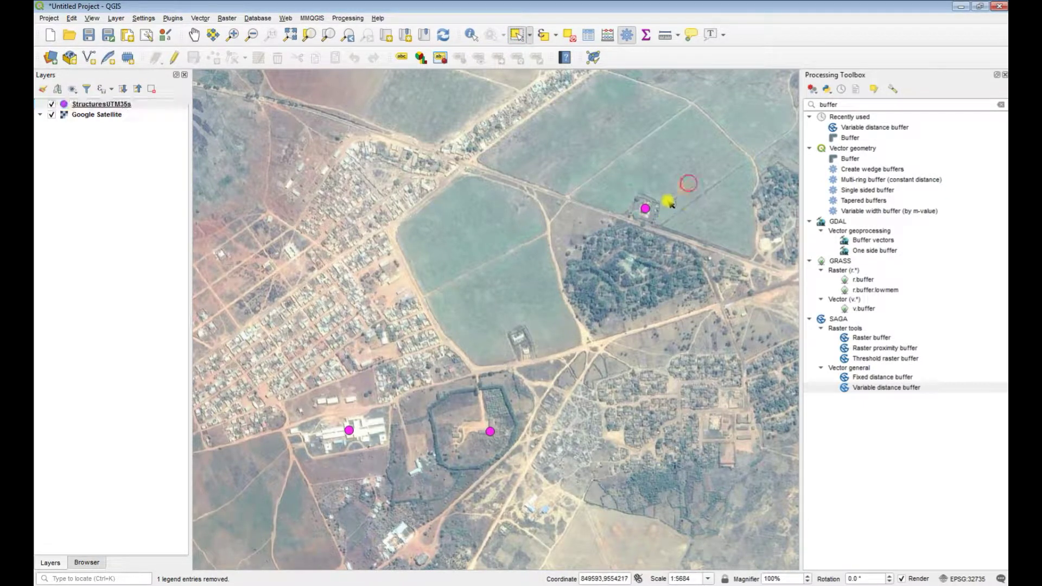
left_click(645, 208)
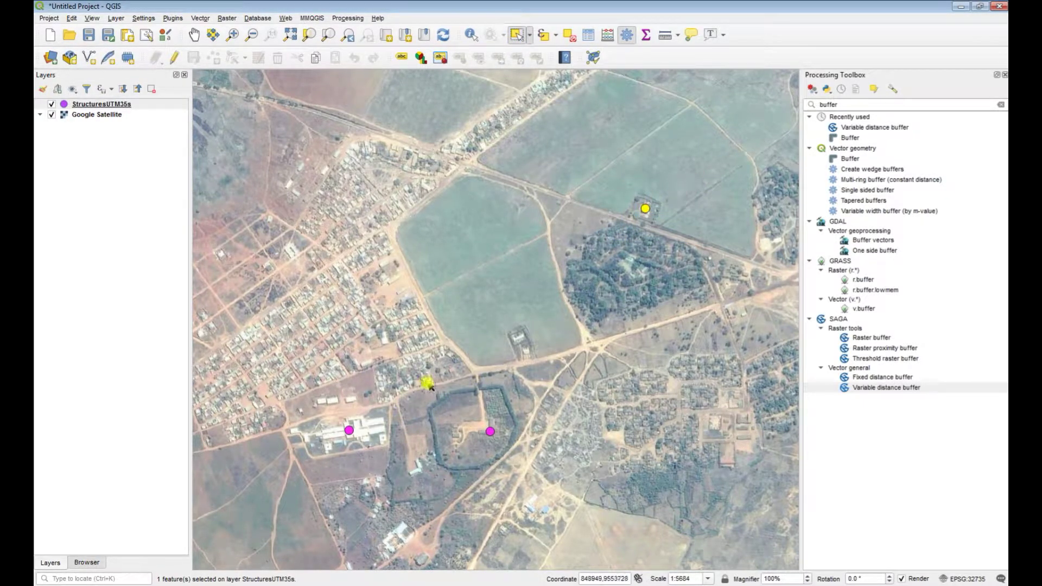
left_click(349, 431, "shift")
left_click(490, 432, "shift")
left_click(490, 432, "ctrl")
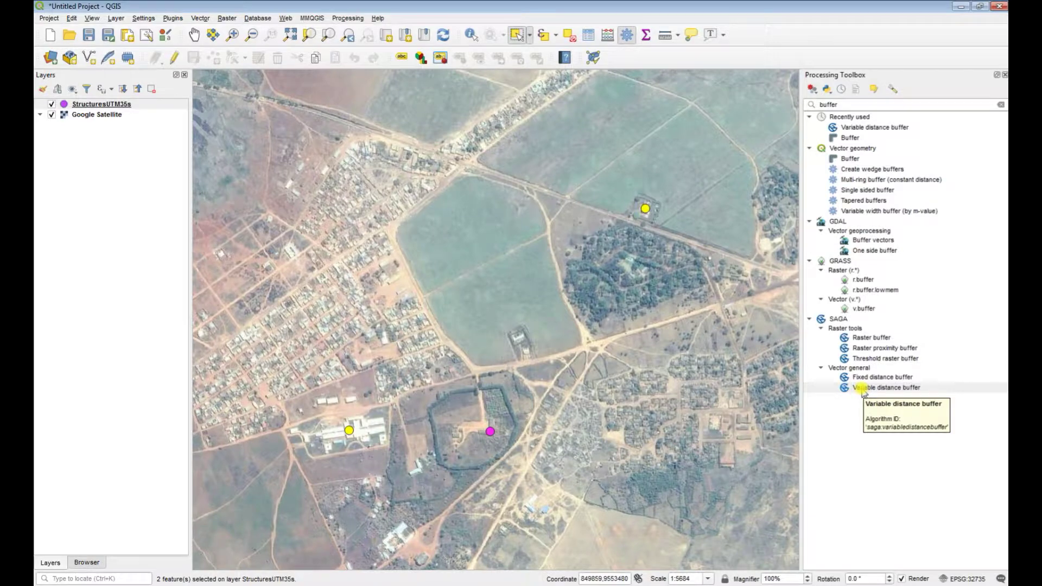
Set SAGA Variable distance buffer to selected features only, sized by the Distance field
double_click(866, 387)
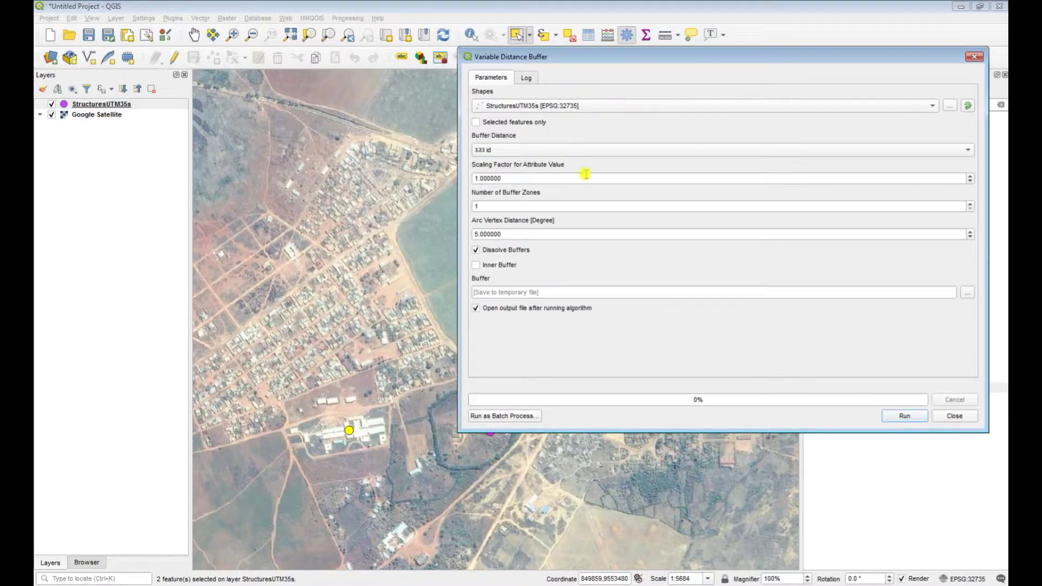
left_click(477, 123)
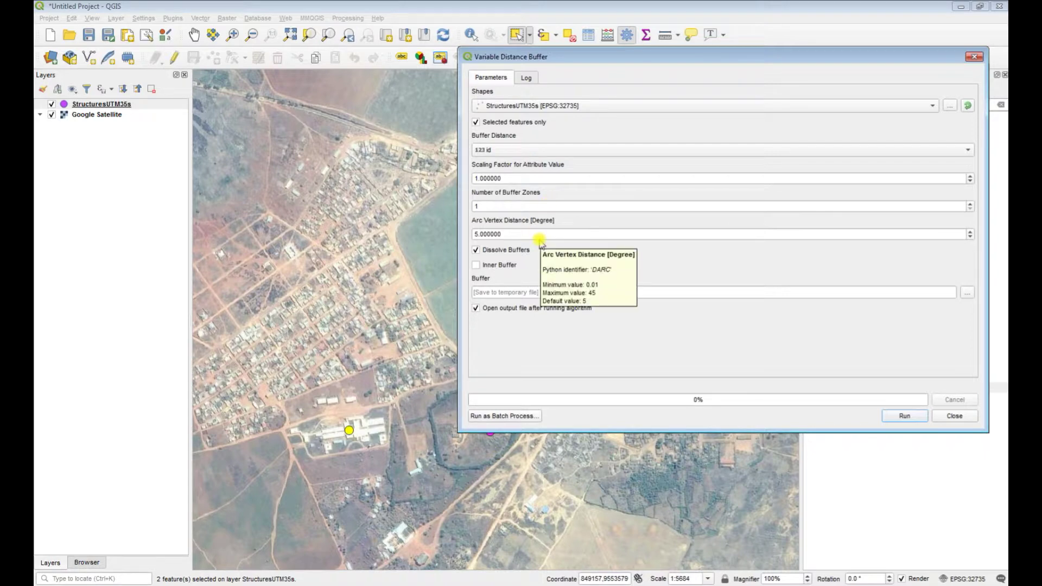
left_click(531, 150)
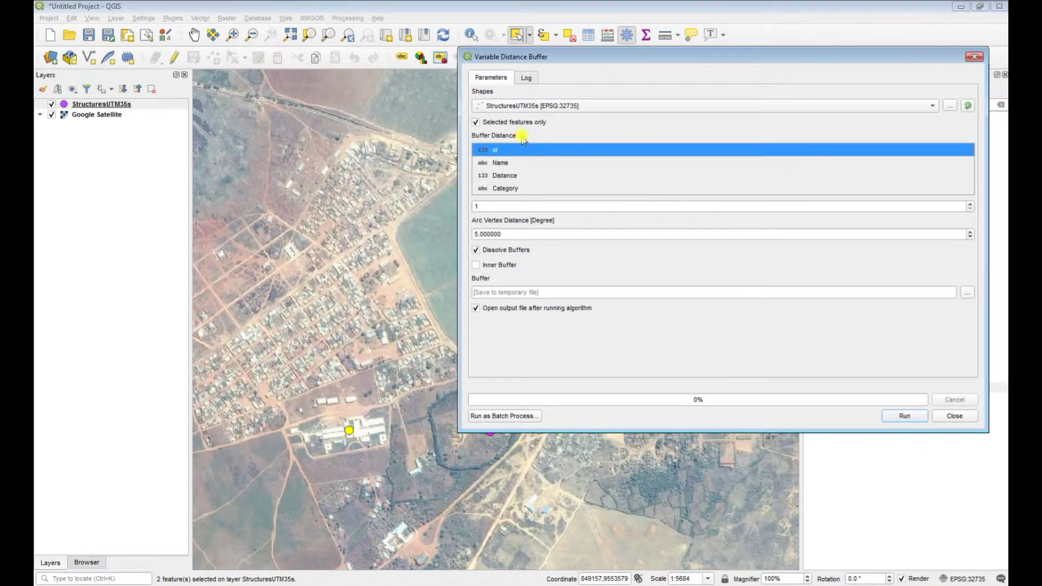
left_click(508, 175)
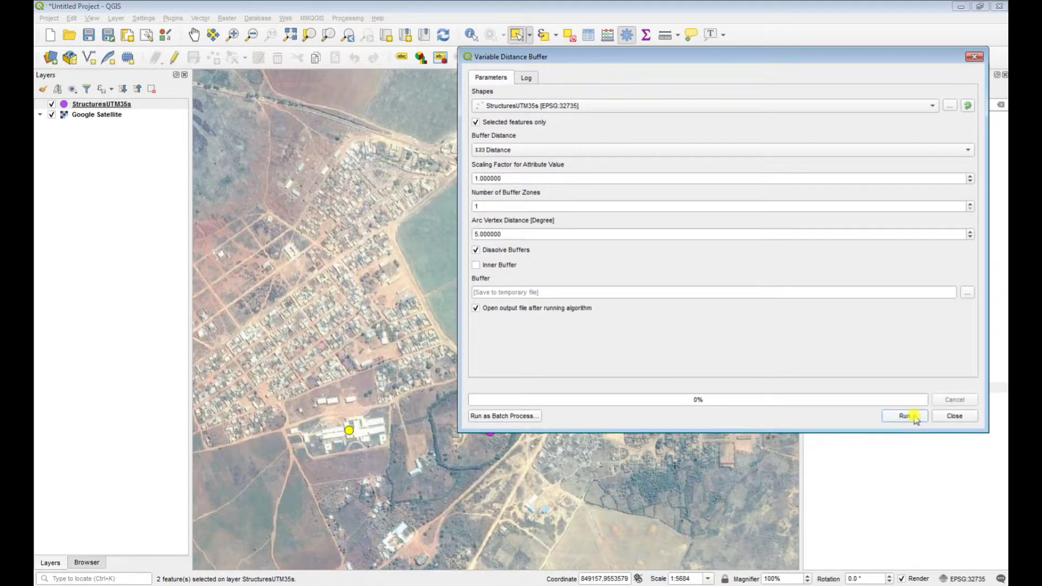
Run the variable buffer, move StructuresUTM35s above Buffer, and clear the point selection
left_click(907, 416)
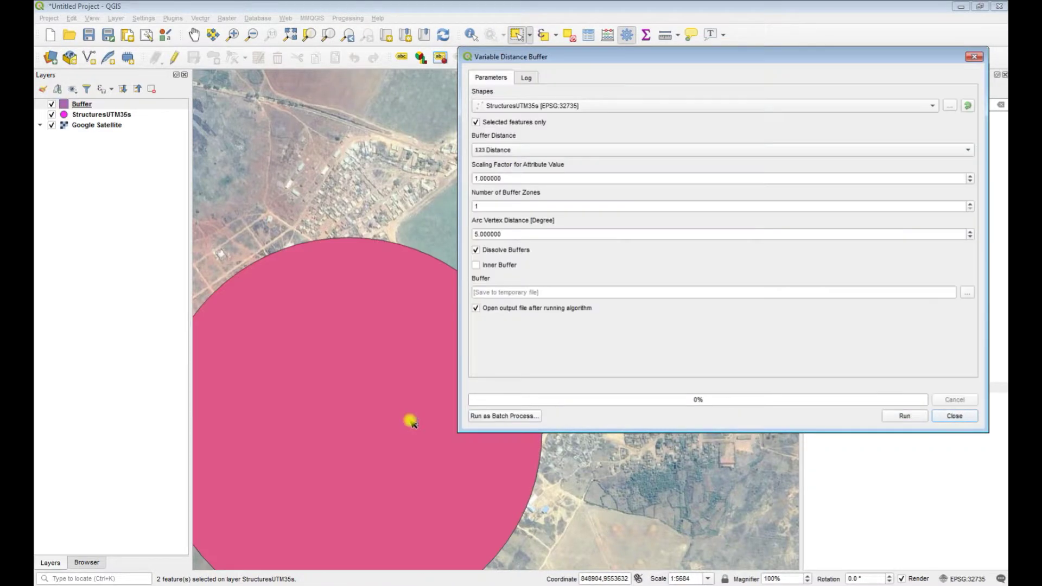
left_click(955, 416)
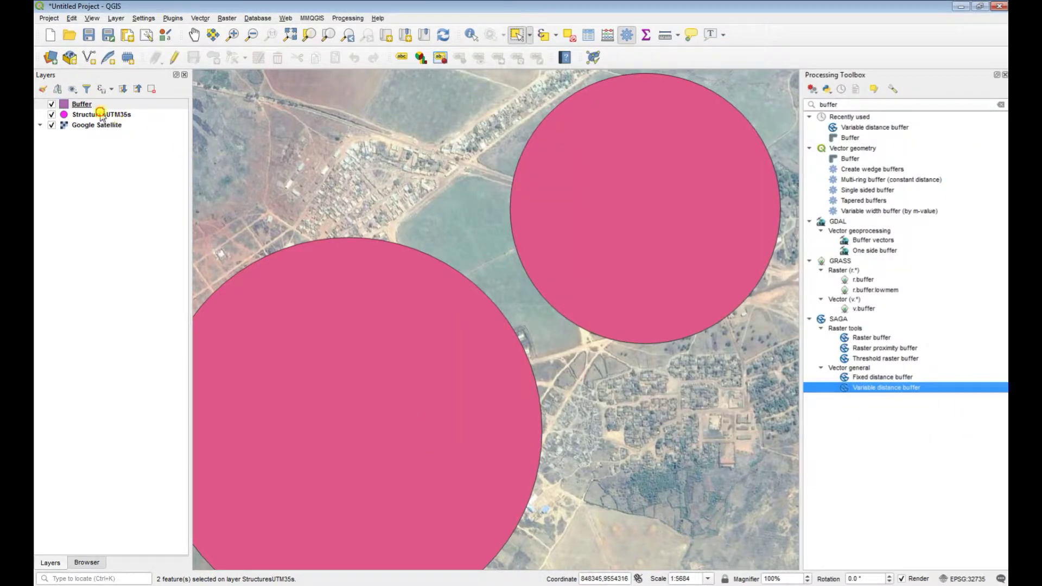
left_click(80, 116)
left_click_drag(80, 115, 81, 104)
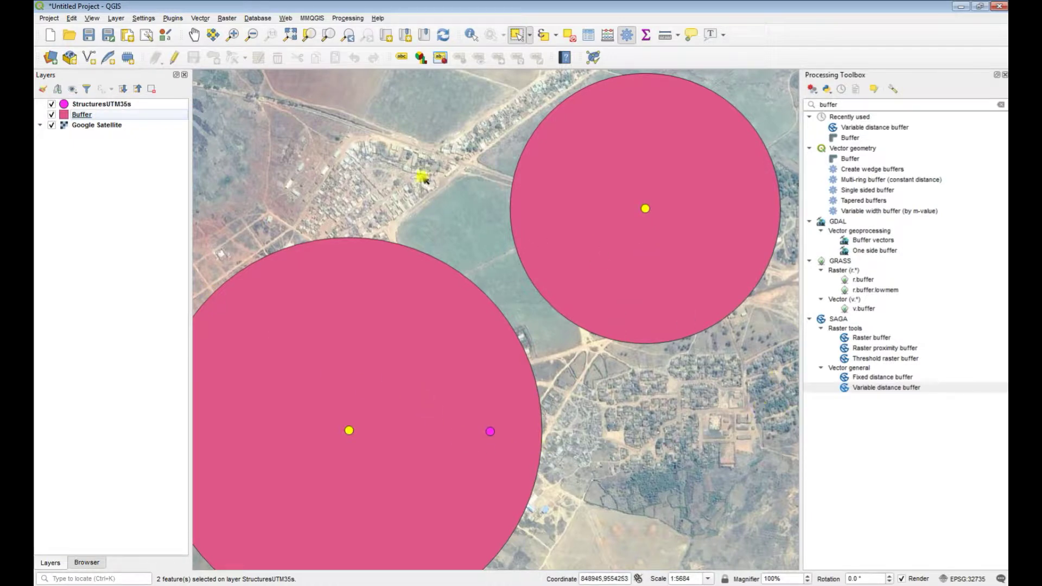
left_click(109, 103)
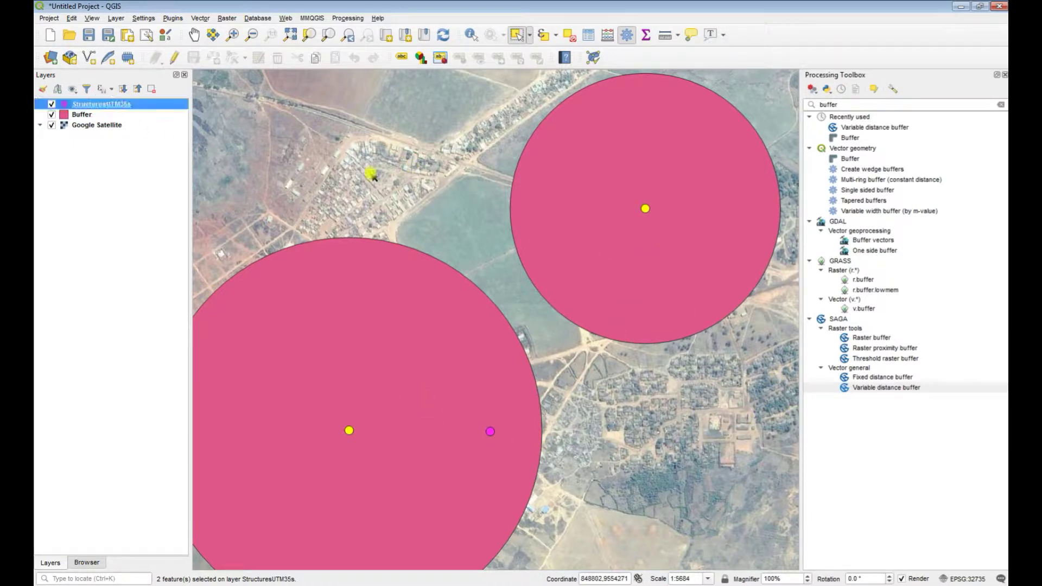
left_click(369, 171)
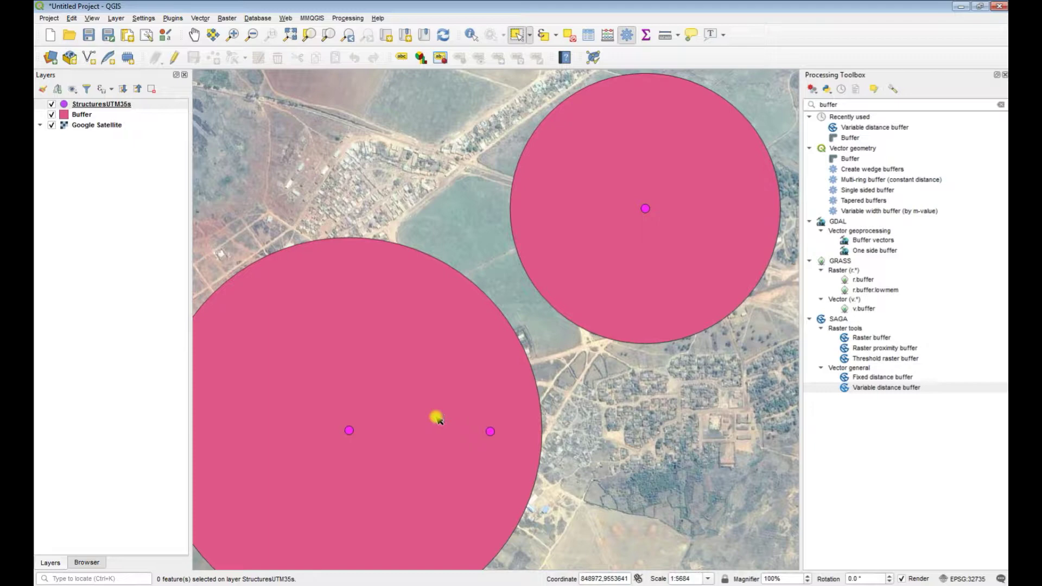
Open StructuresUTM35s Properties on the Source tab and launch the Query Builder
right_click(101, 105)
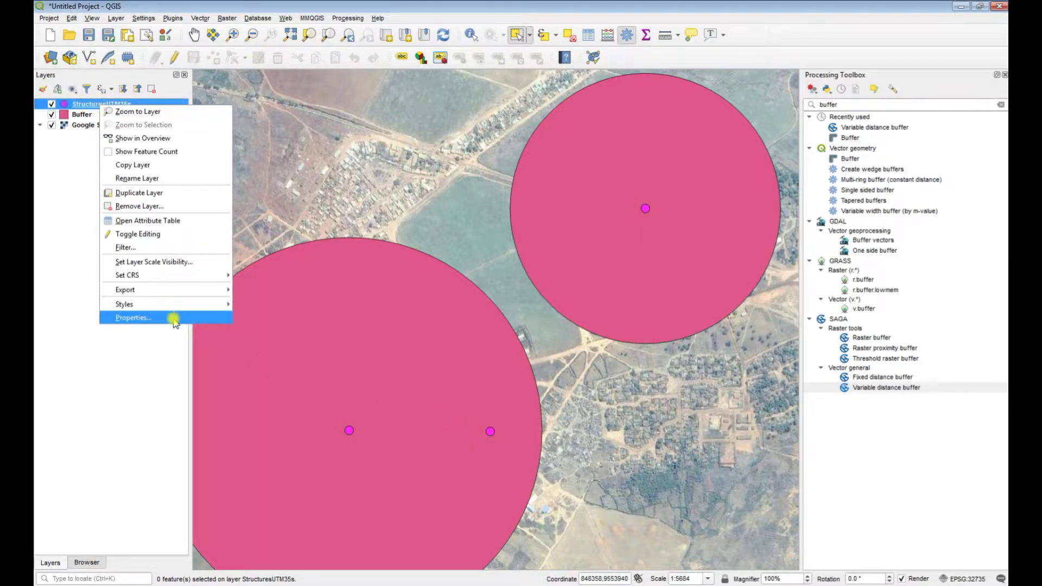
left_click(173, 321)
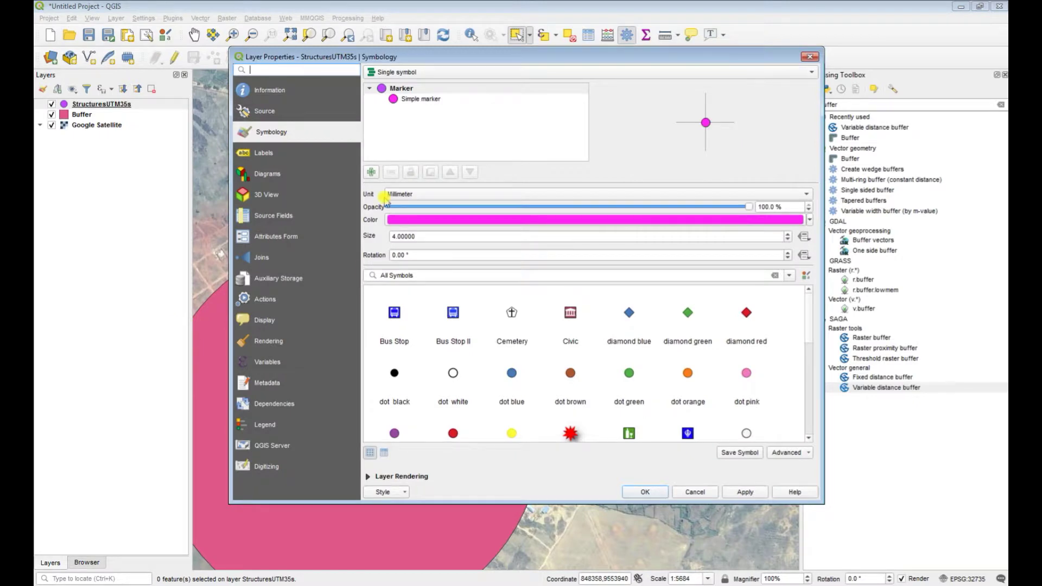
left_click(273, 112)
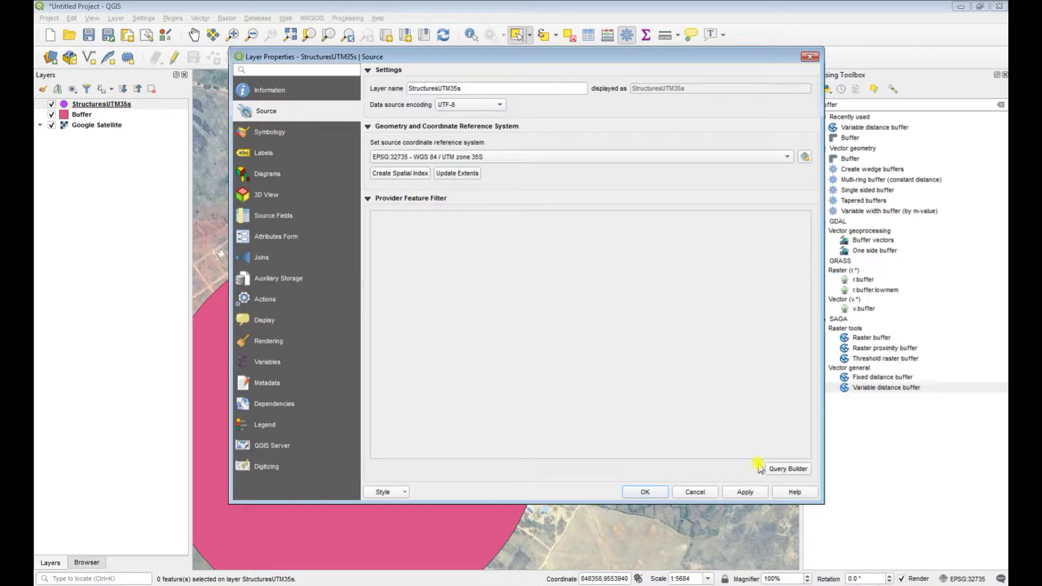
left_click(793, 469)
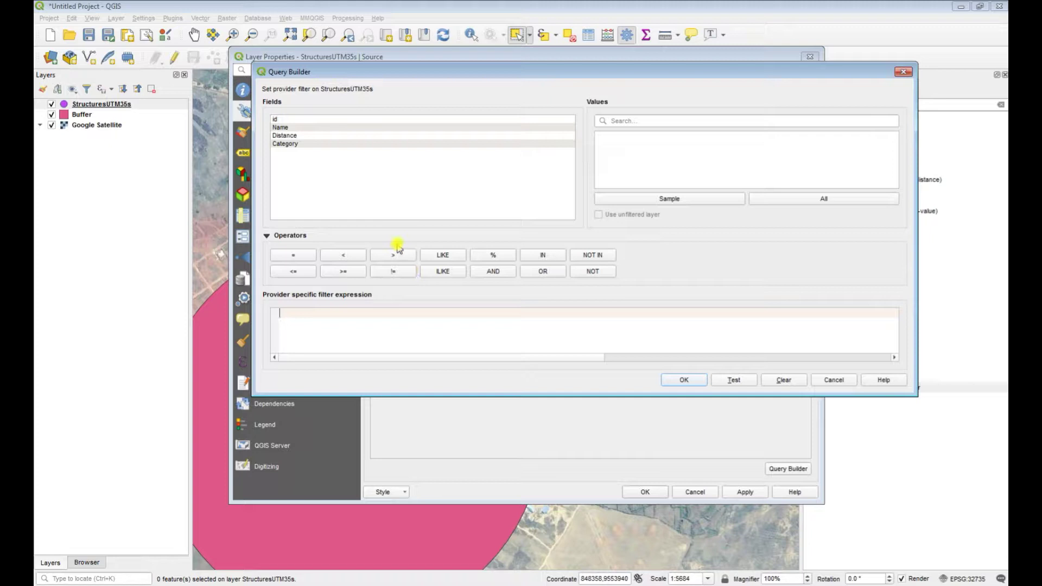
Build and accept the provider filter "Distance" > 300, replacing an initial Name field entry
double_click(292, 128)
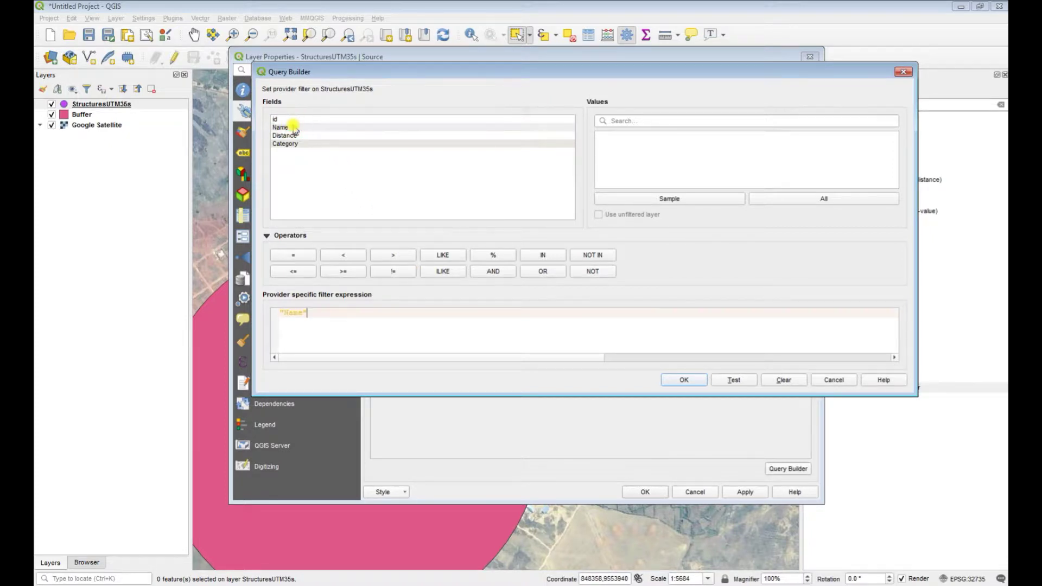
left_click(788, 199)
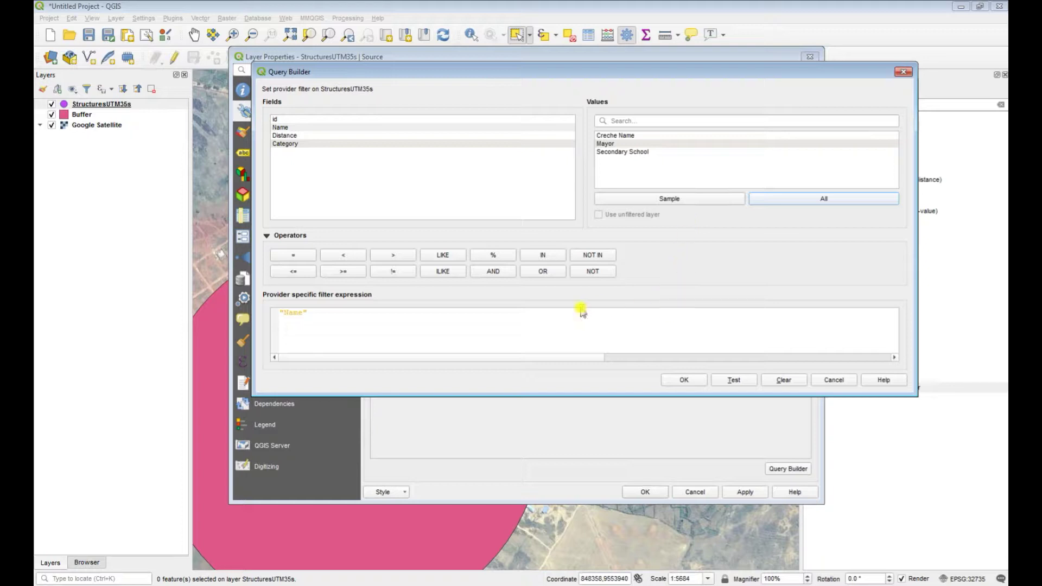
left_click_drag(328, 312, 248, 317)
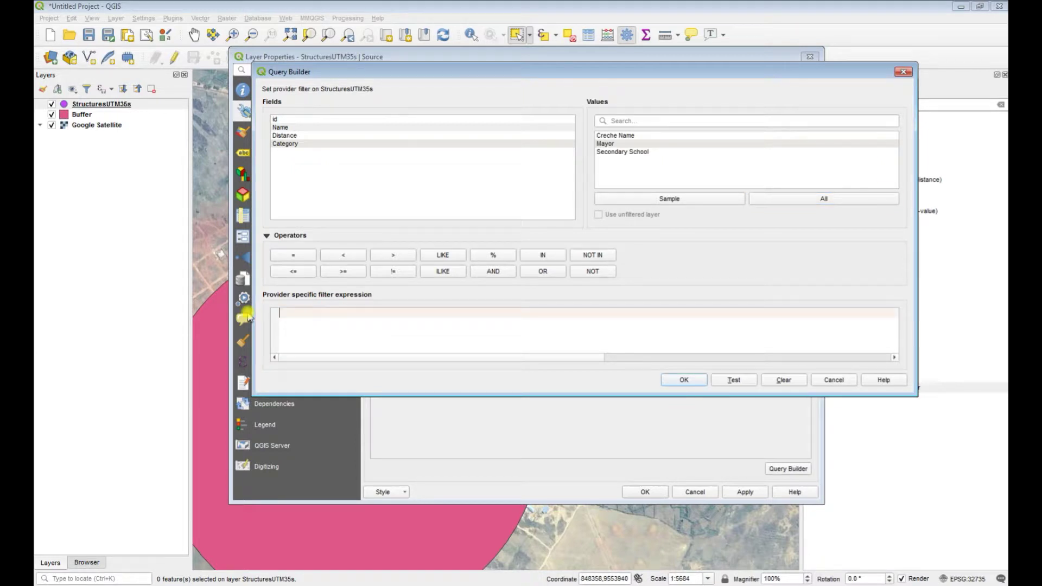
double_click(288, 135)
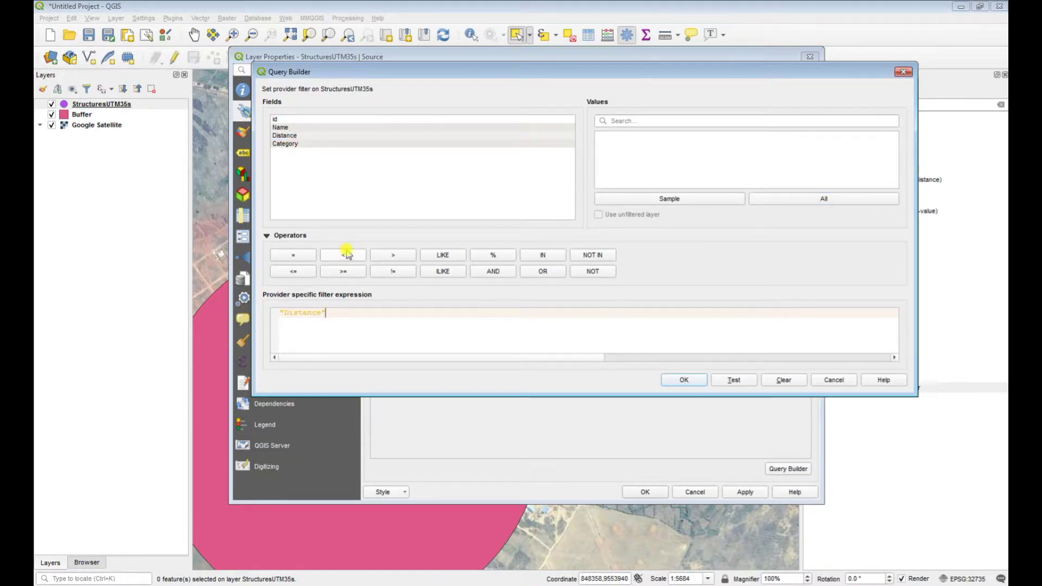
left_click(807, 201)
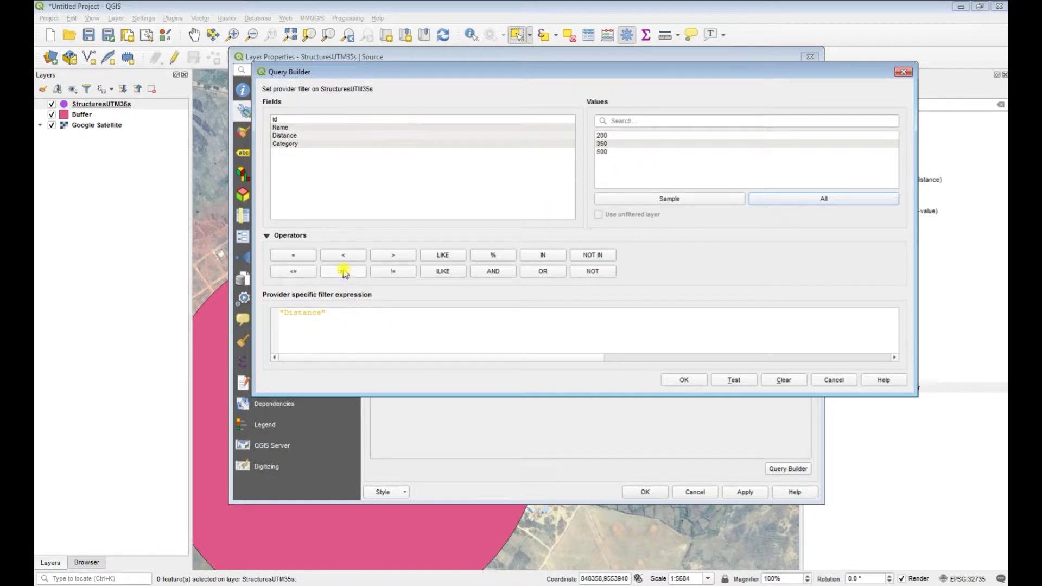
left_click(381, 257)
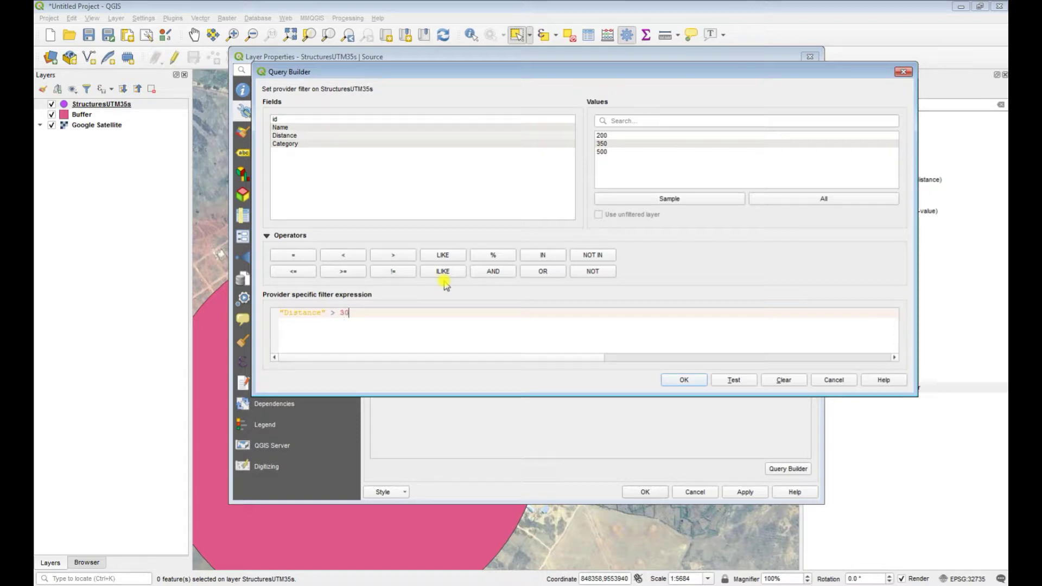
left_click(697, 378)
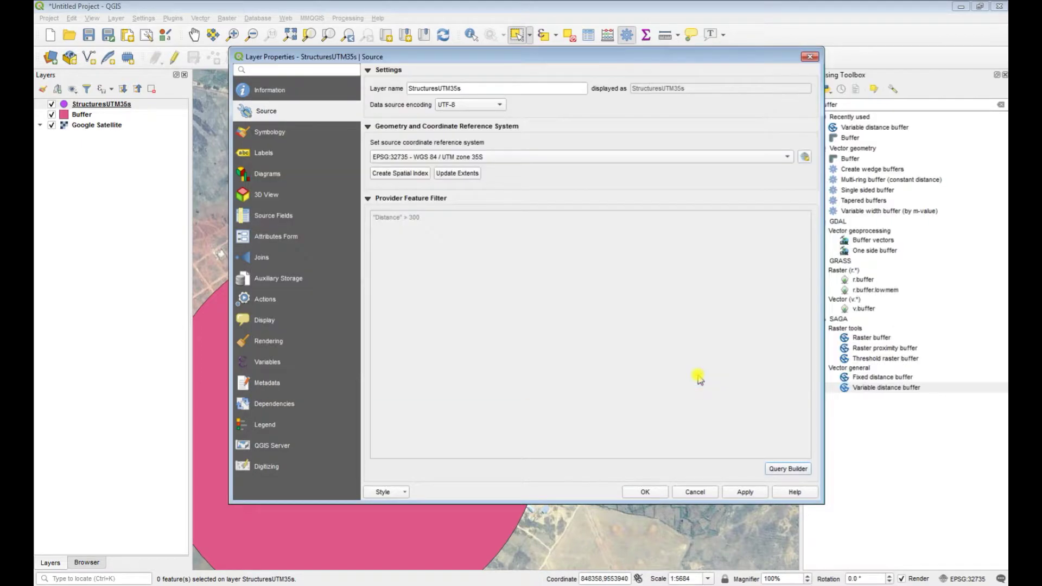
Apply the Distance > 300 filter and close Layer Properties, leaving two points shown
left_click(741, 492)
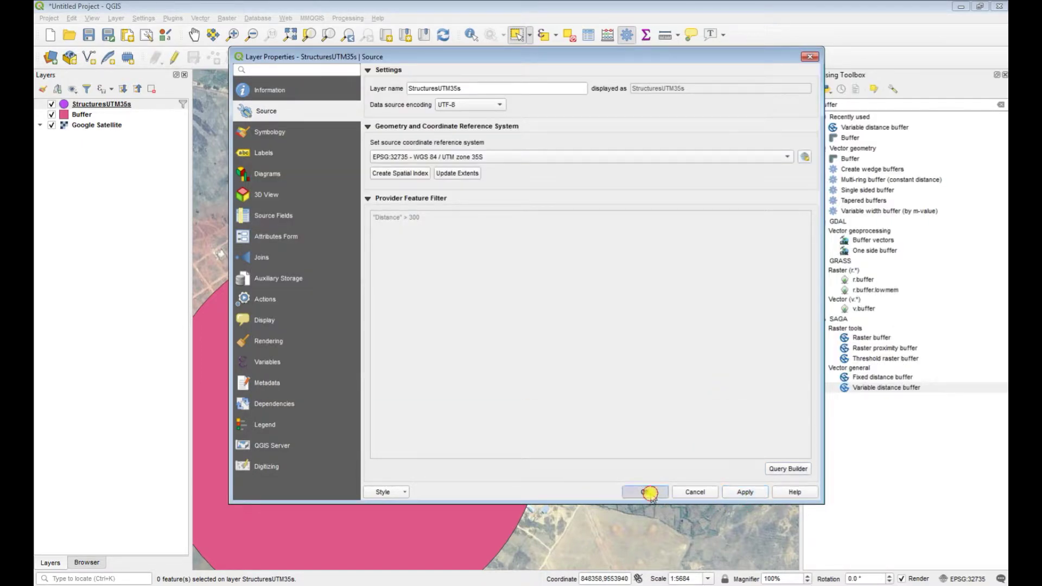
left_click(646, 492)
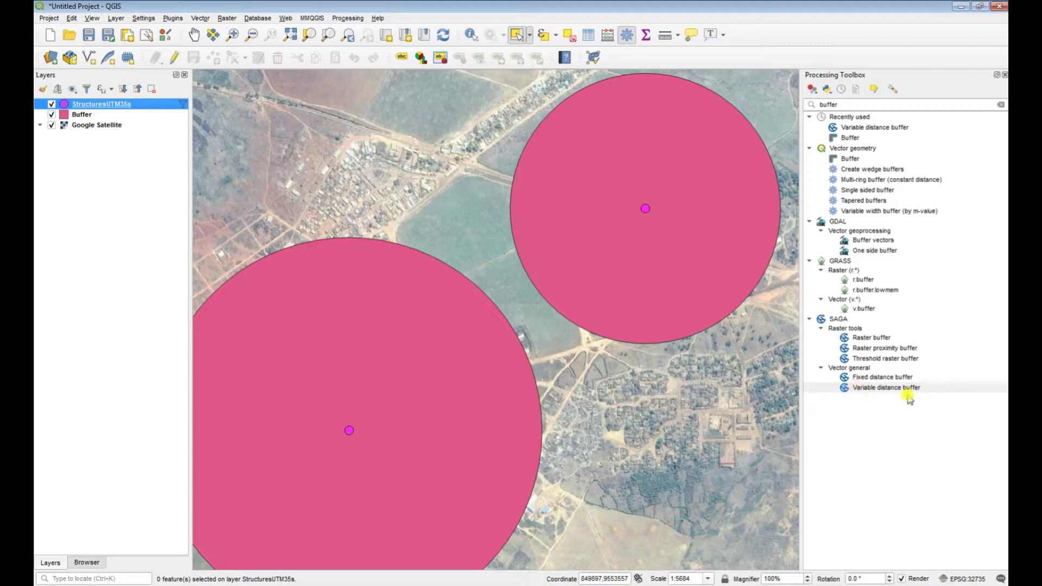
Run SAGA Fixed distance buffer with a 250 m distance on the filtered points
double_click(884, 377)
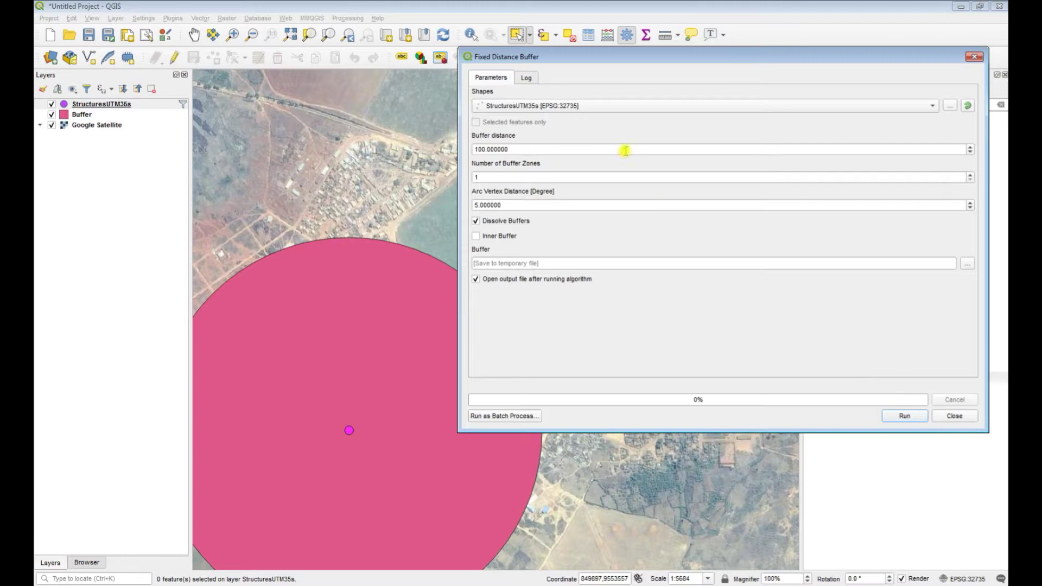
double_click(529, 148)
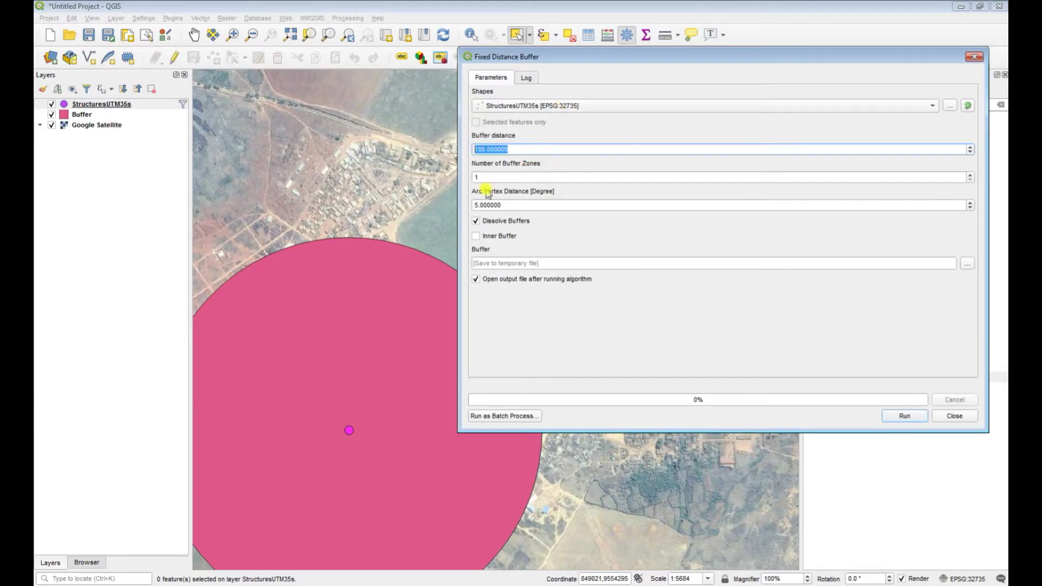
type("250")
left_click(904, 416)
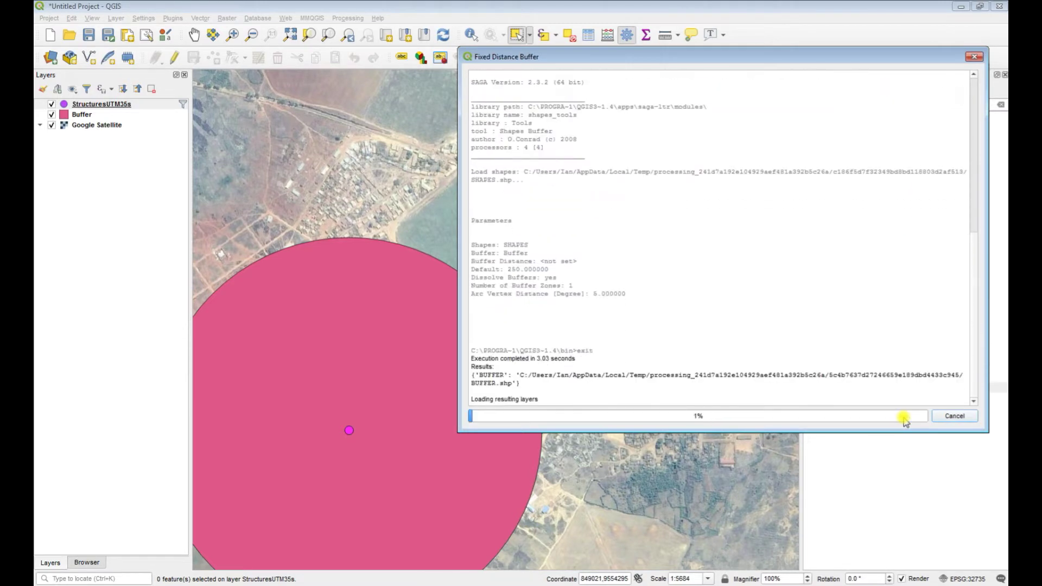
left_click(955, 416)
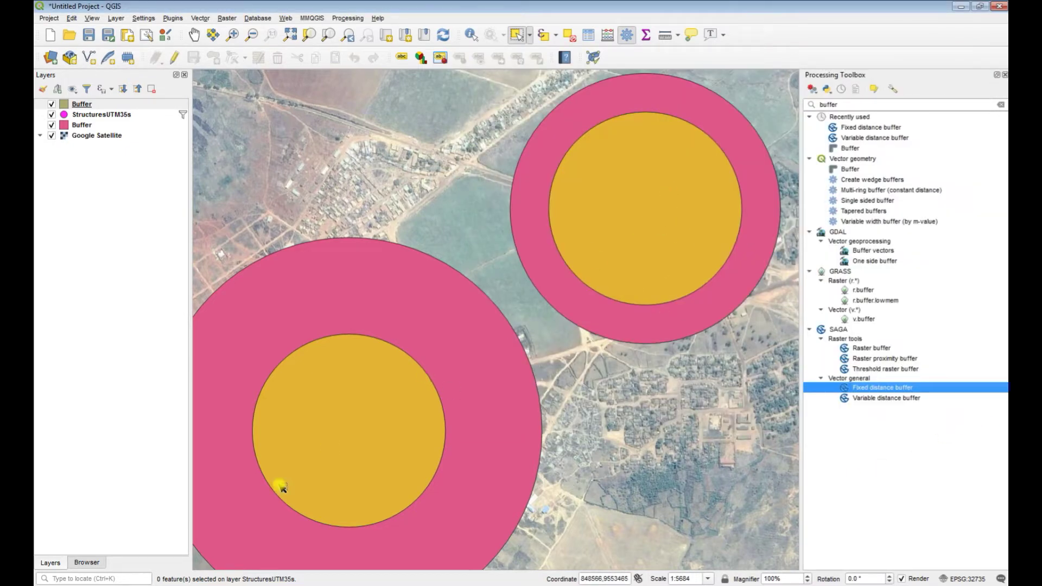
Move StructuresUTM35s to the top layer and confirm its "Distance" > 300 filter is unchanged
left_click_drag(89, 115, 98, 106)
right_click(95, 103)
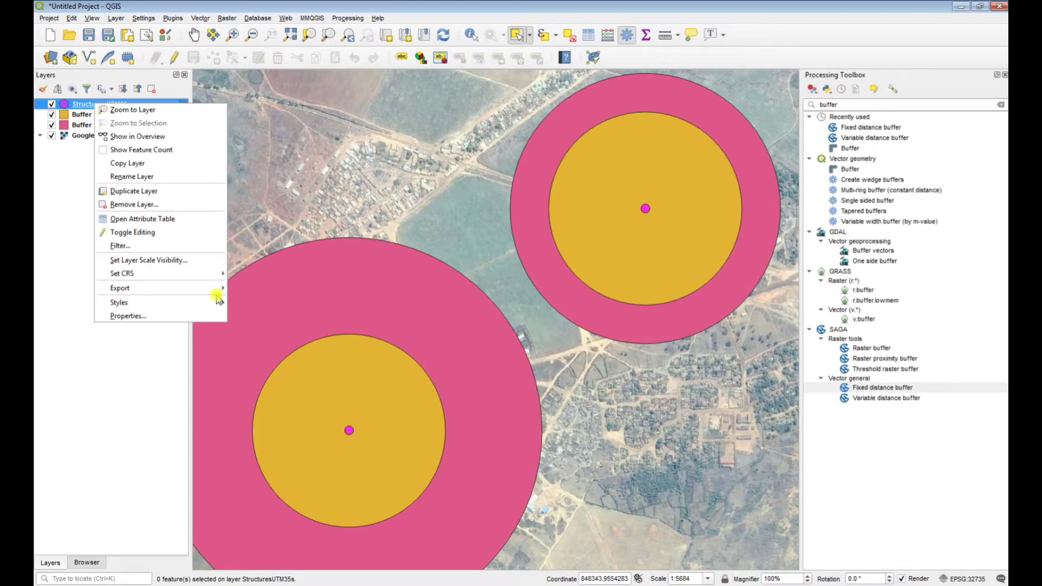
left_click(128, 315)
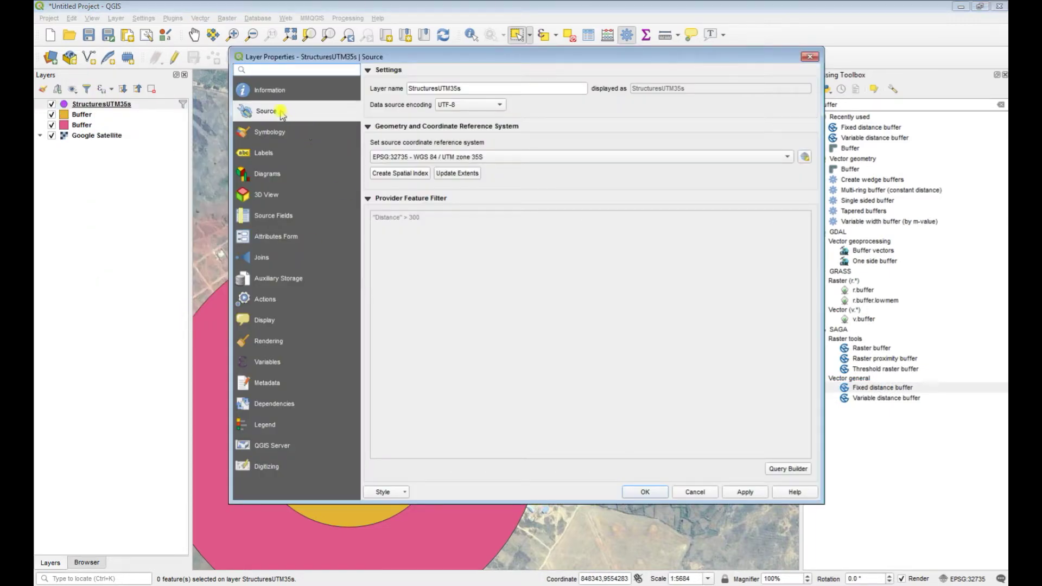
left_click(786, 469)
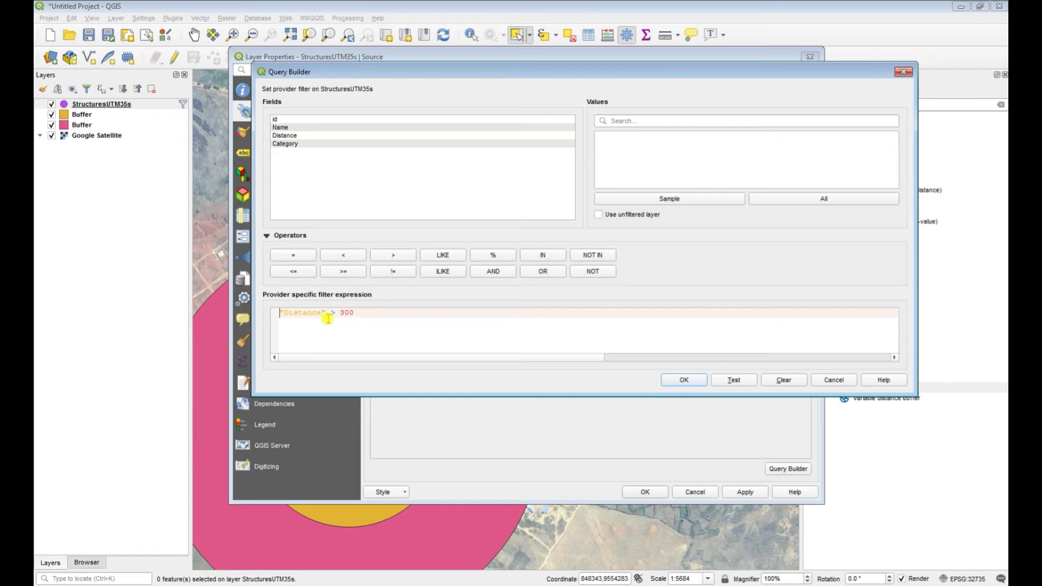
left_click(704, 379)
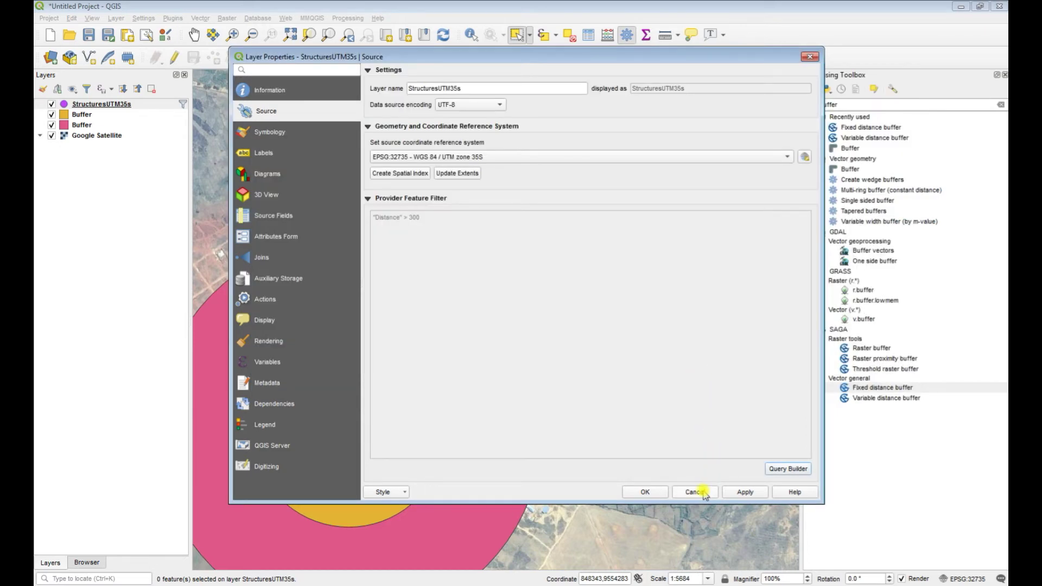
left_click_drag(599, 49, 595, 90)
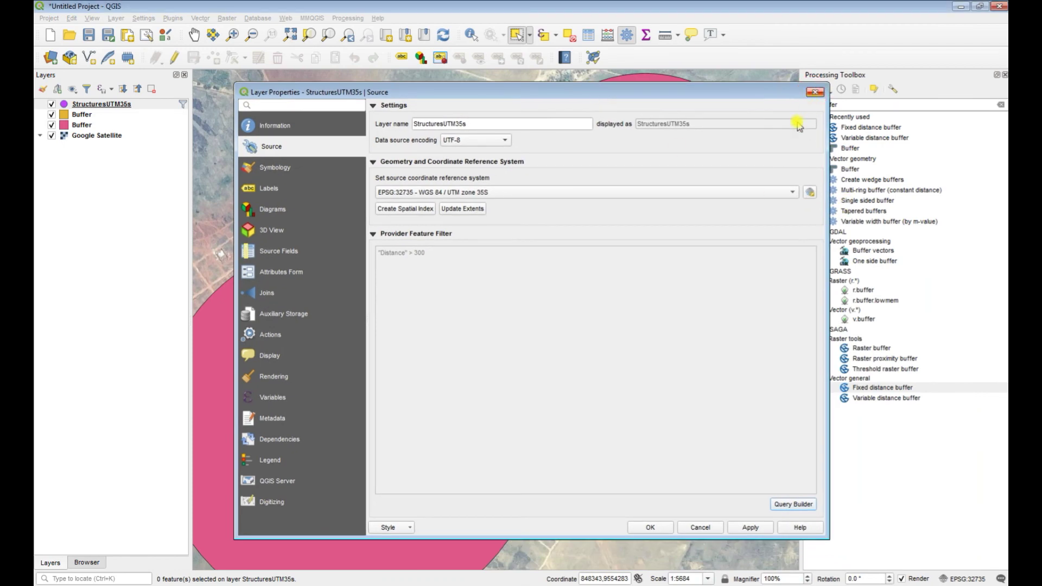
key("Return")
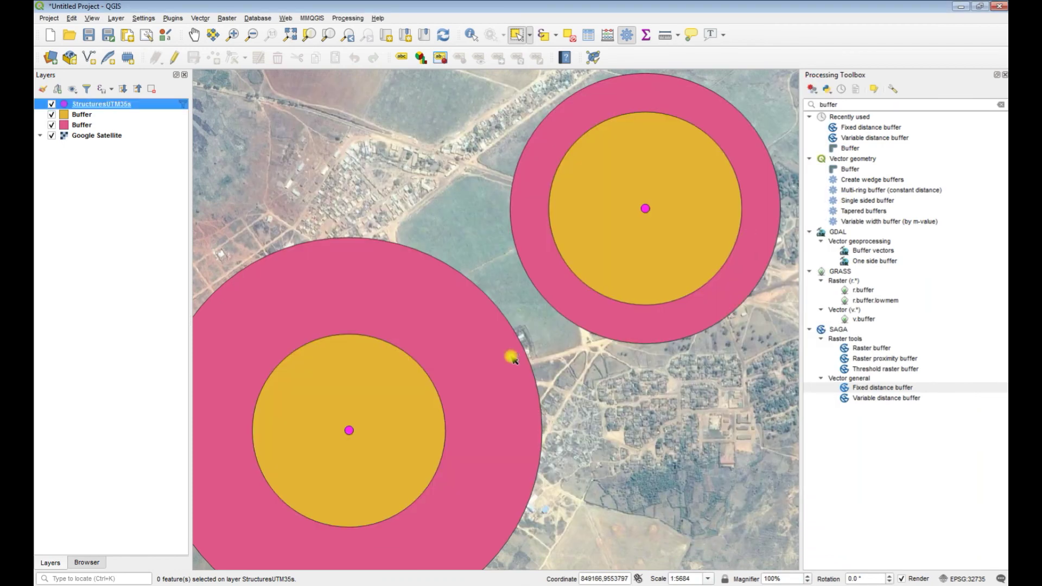